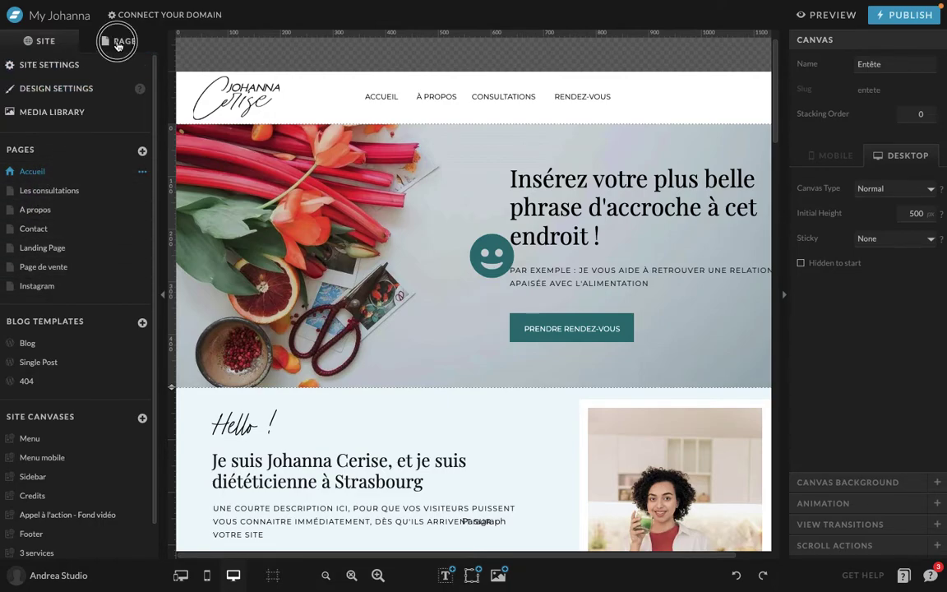
- Show the Accueil page's canvases and open the background settings of the Témoignages canvas
left_click(110, 42)
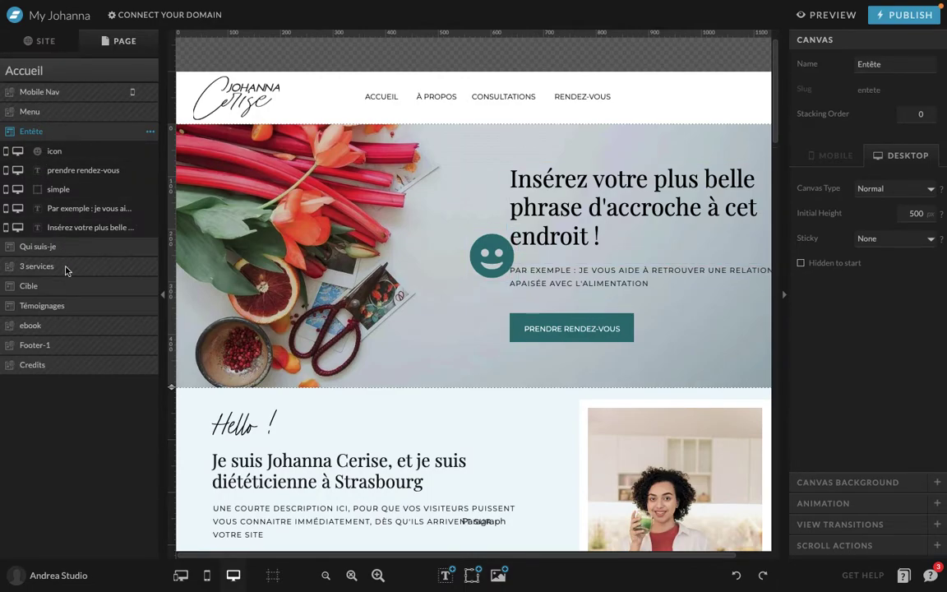
left_click(162, 300)
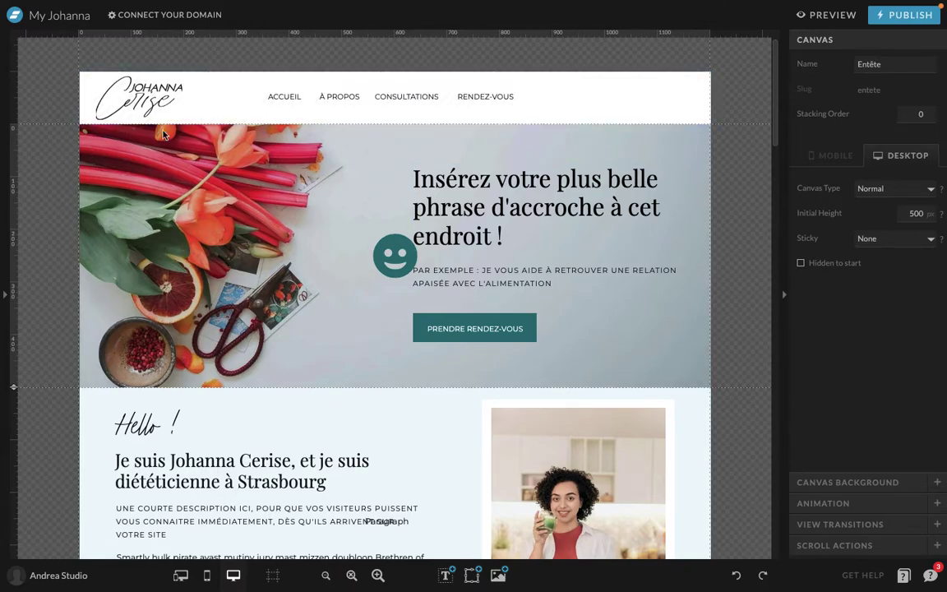
left_click(5, 284)
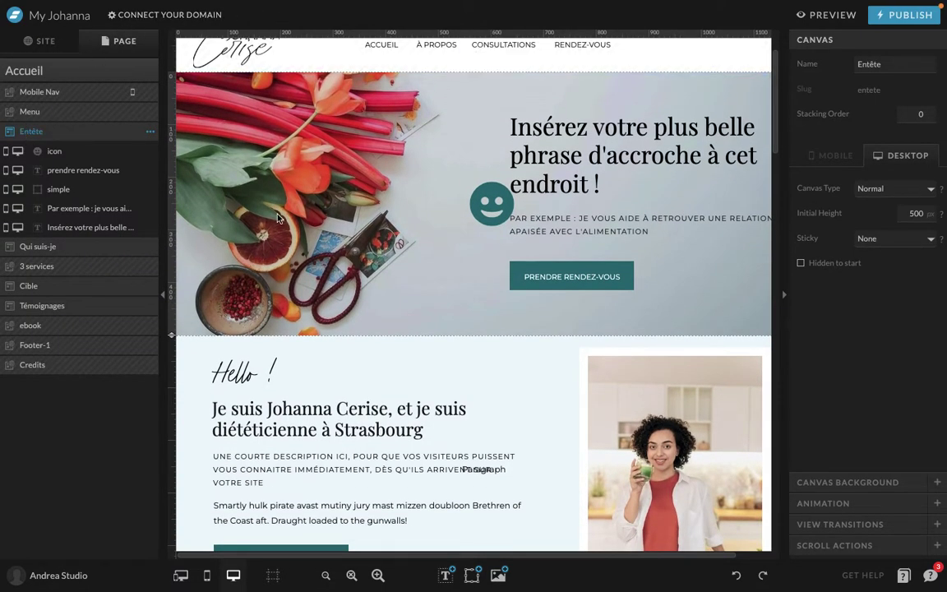
left_click(42, 305)
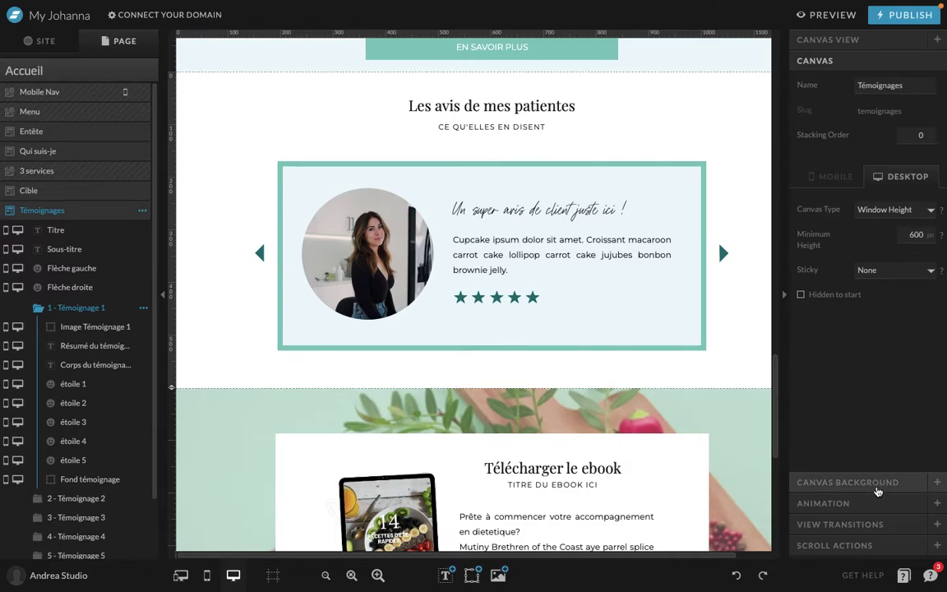
left_click(867, 482)
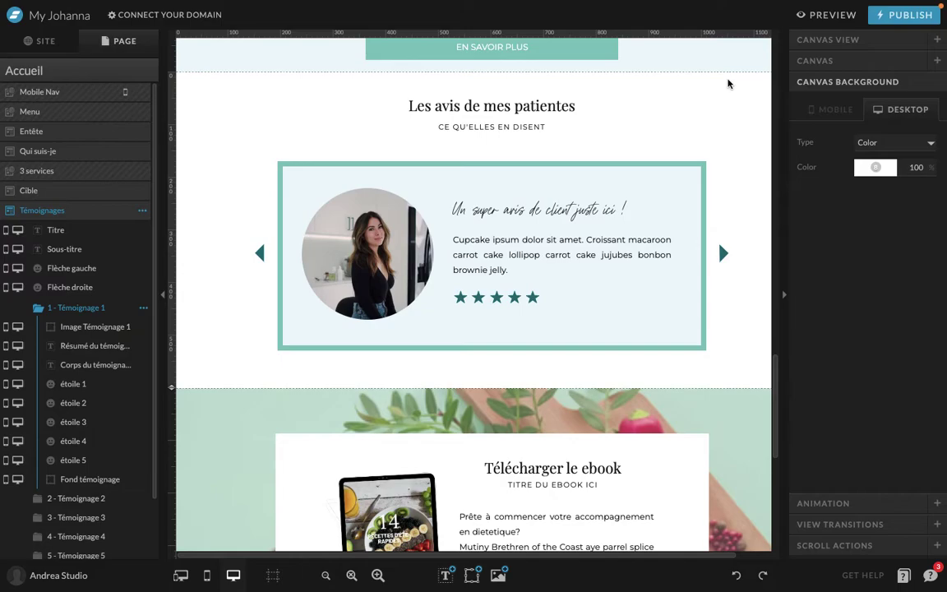
left_click(897, 152)
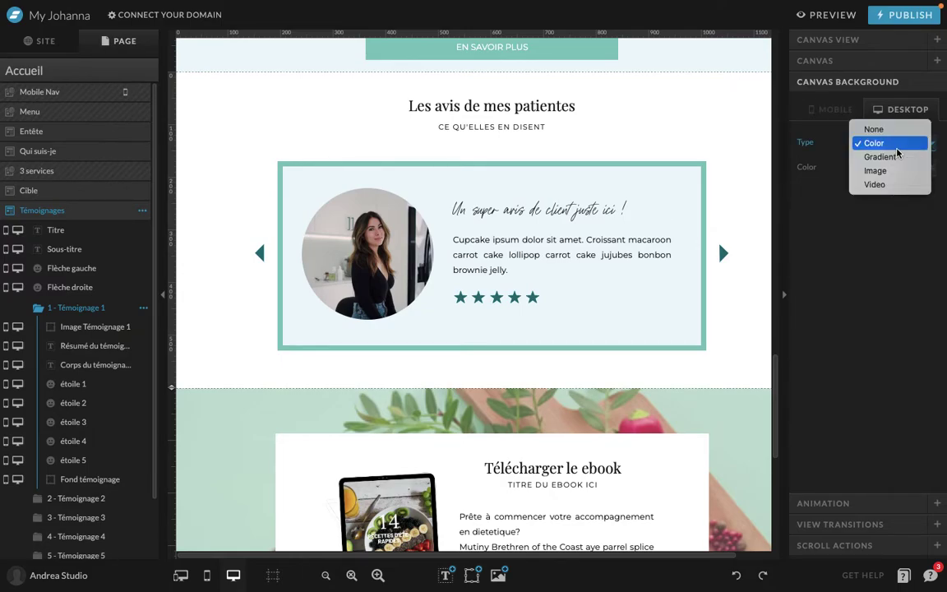
left_click(894, 145)
left_click(876, 168)
left_click(876, 169)
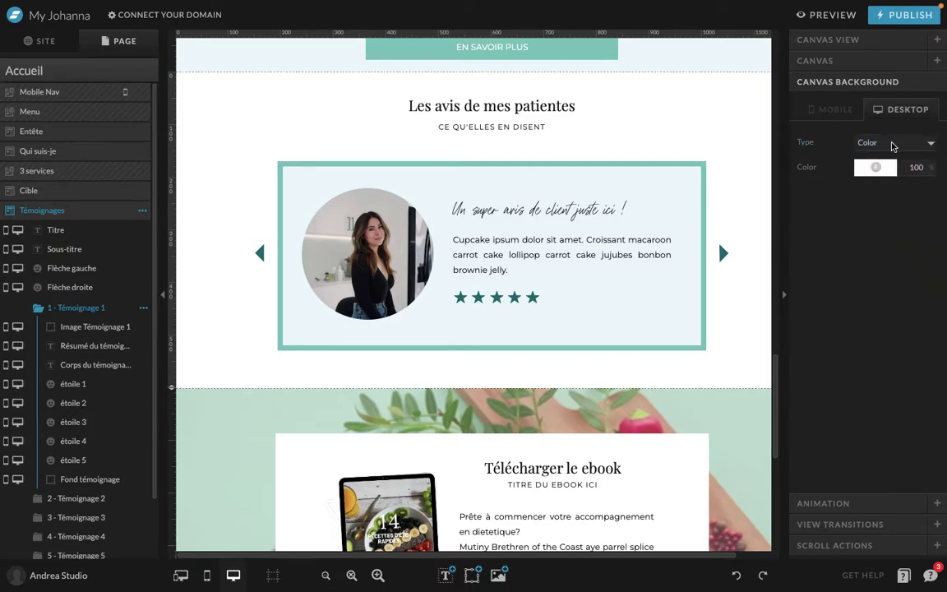
- Give the Témoignages canvas a gradient background starting with palette colour 5 and ending with palette colour 3
left_click(892, 145)
left_click(830, 156)
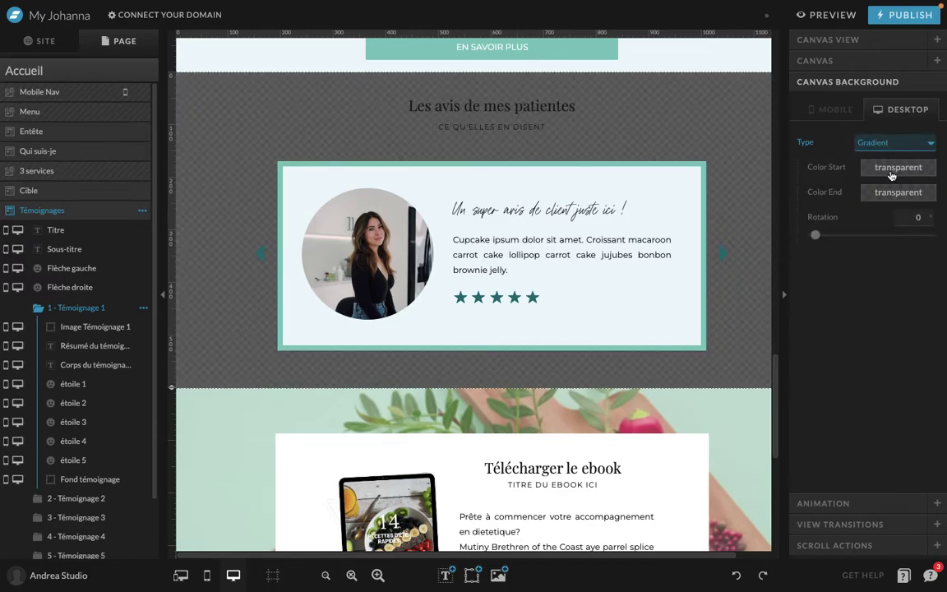
left_click(891, 170)
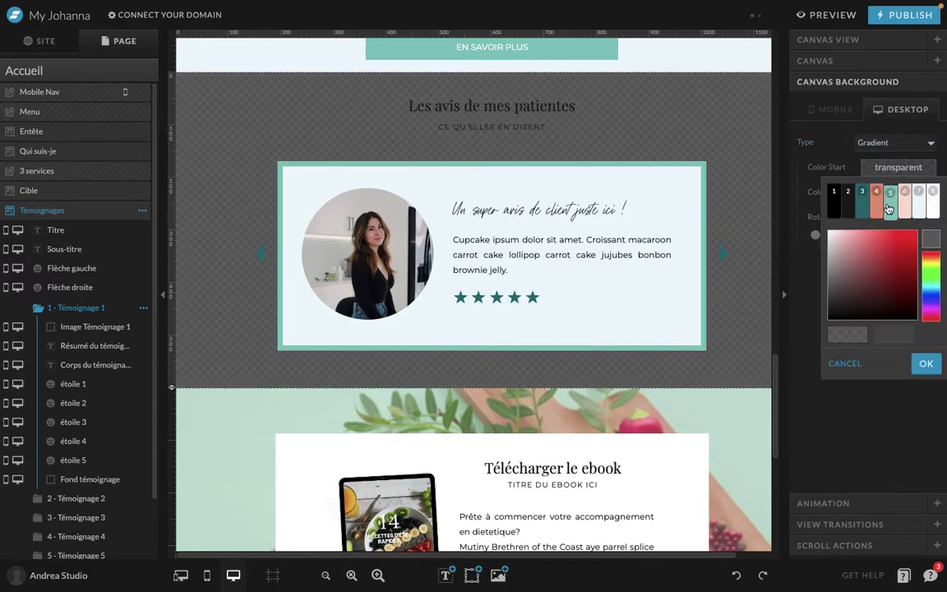
left_click(887, 199)
left_click(882, 195)
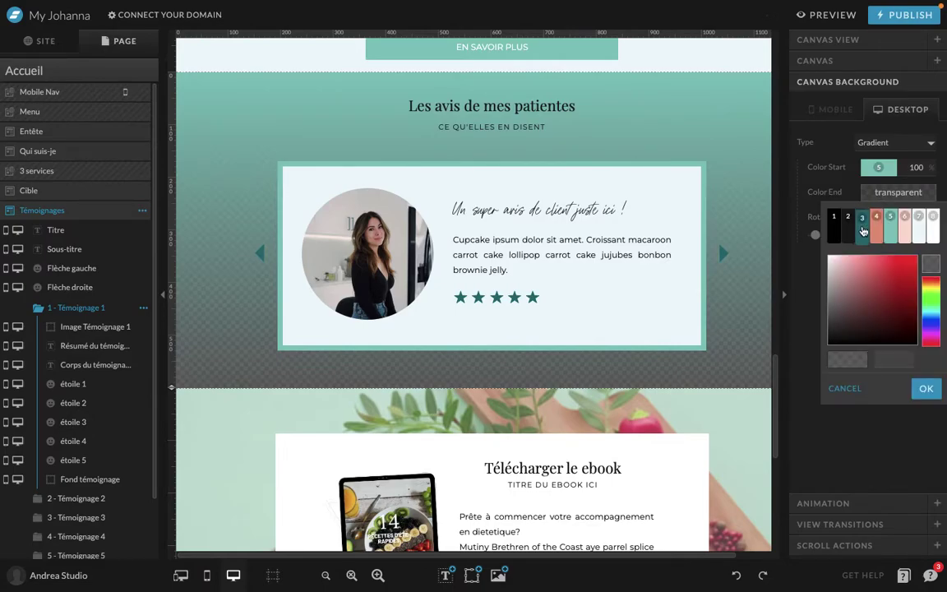
left_click(848, 234)
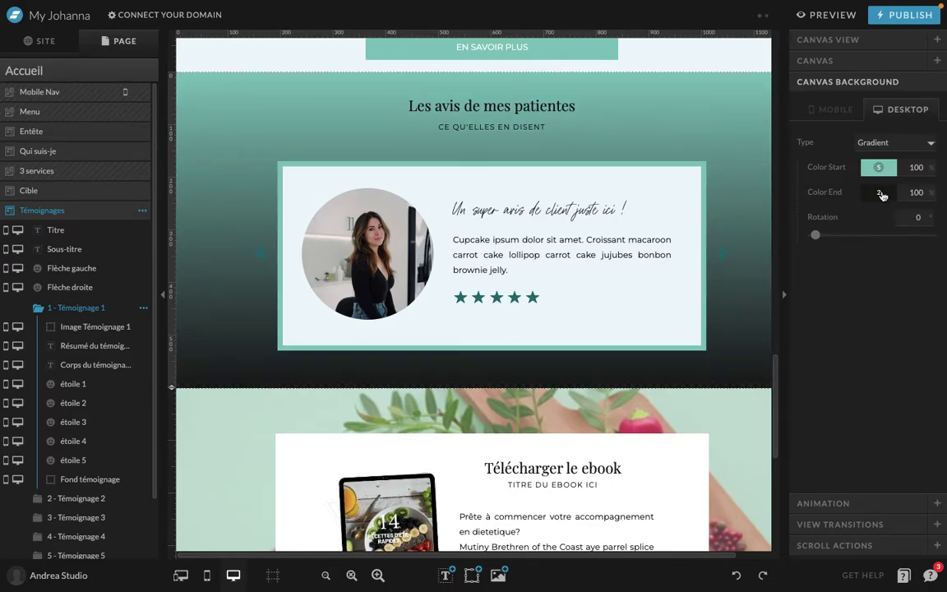
left_click(883, 193)
left_click(863, 234)
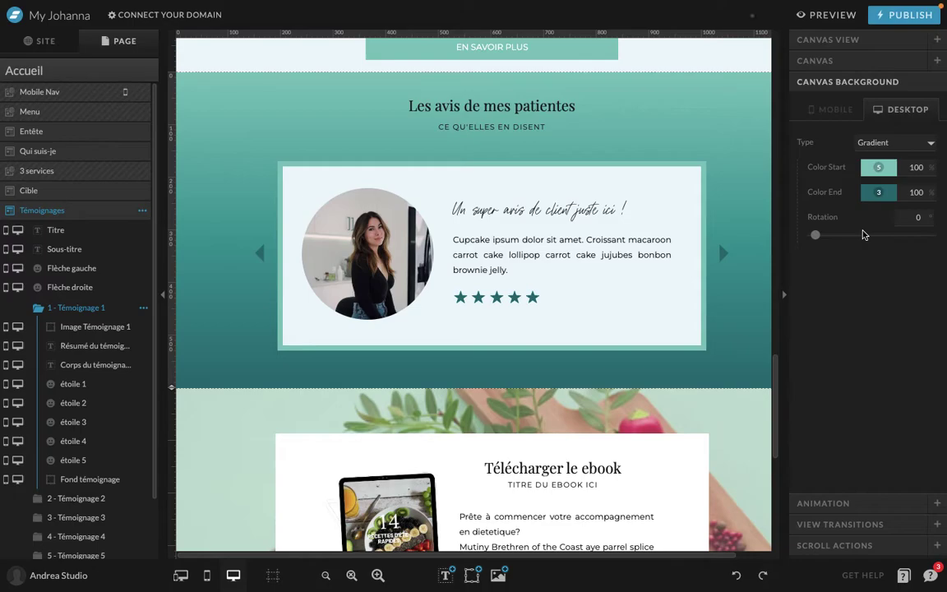
- Rotate the background gradient to 170° and set its end colour's opacity to 50%
left_click_drag(816, 235, 867, 235)
left_click(919, 192)
type("50")
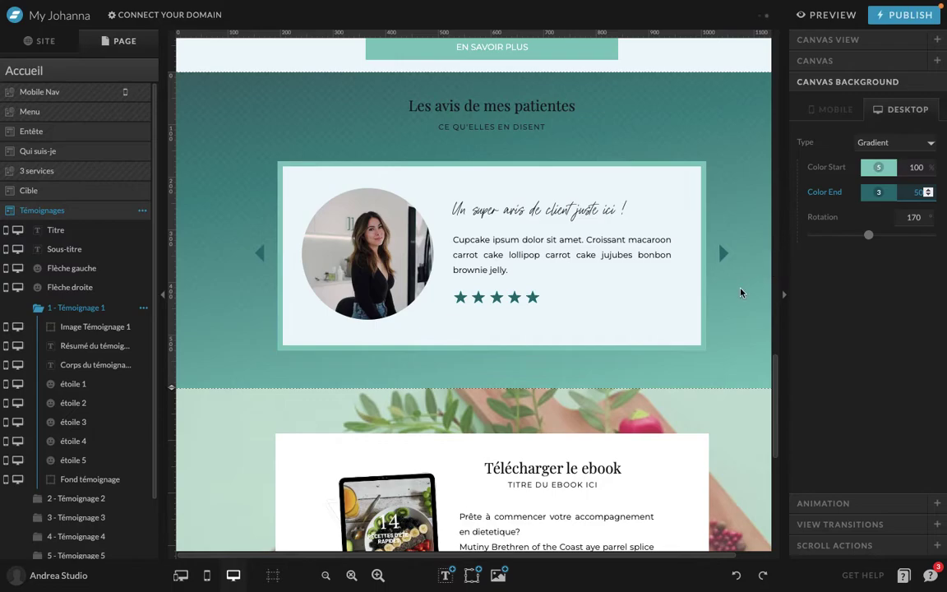
left_click(874, 334)
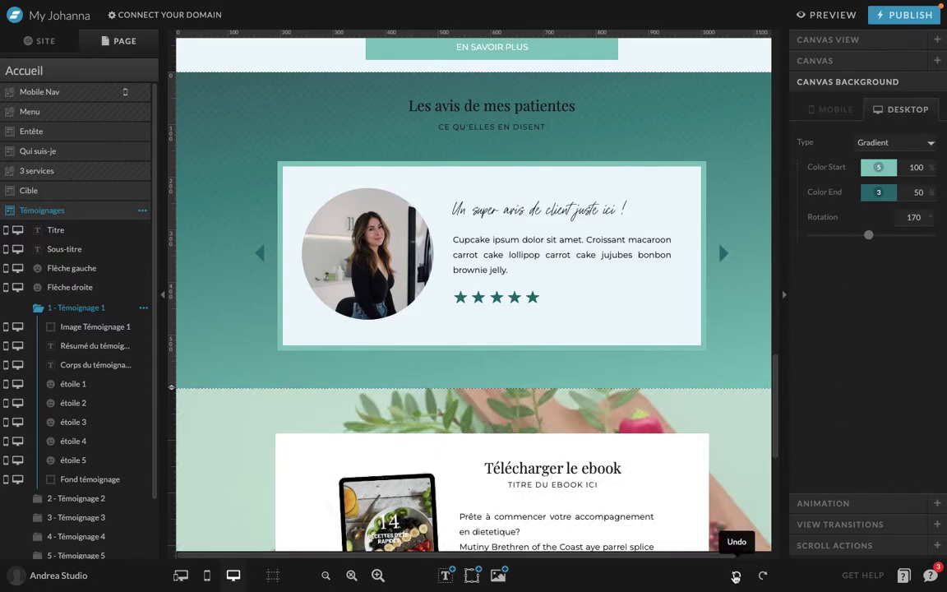
- Undo the latest changes to the Témoignages gradient background
left_click(735, 575)
left_click(736, 576)
left_click(736, 575)
left_click(735, 575)
left_click(736, 575)
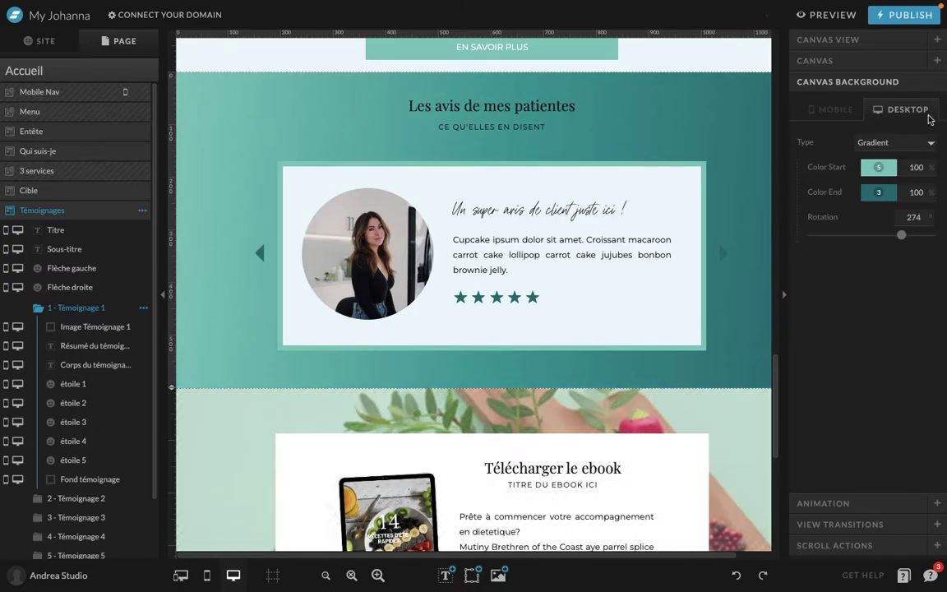
- Change the Témoignages background type to Image and choose the hermes-rivera photo of the salad bowl
left_click(908, 141)
left_click(889, 156)
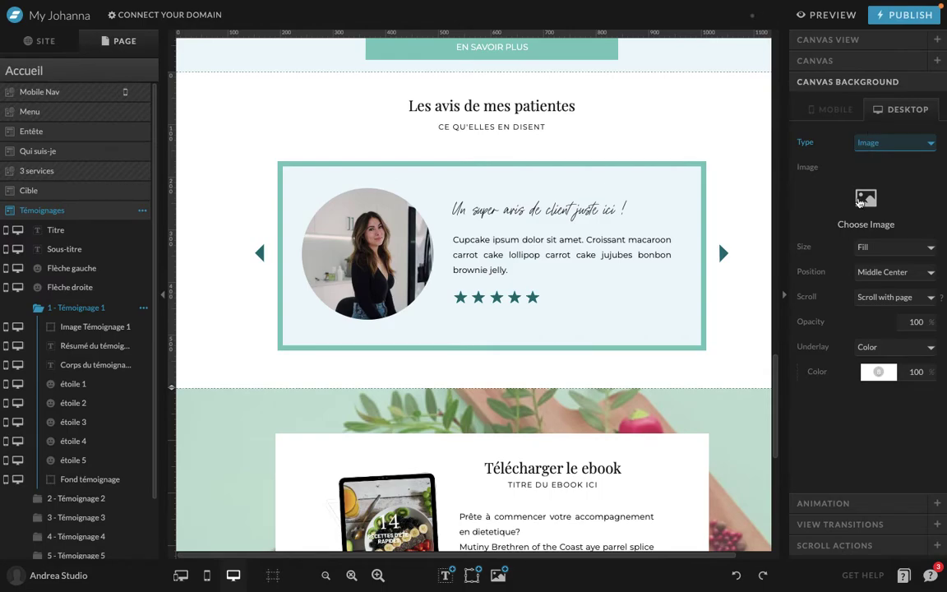
left_click(873, 207)
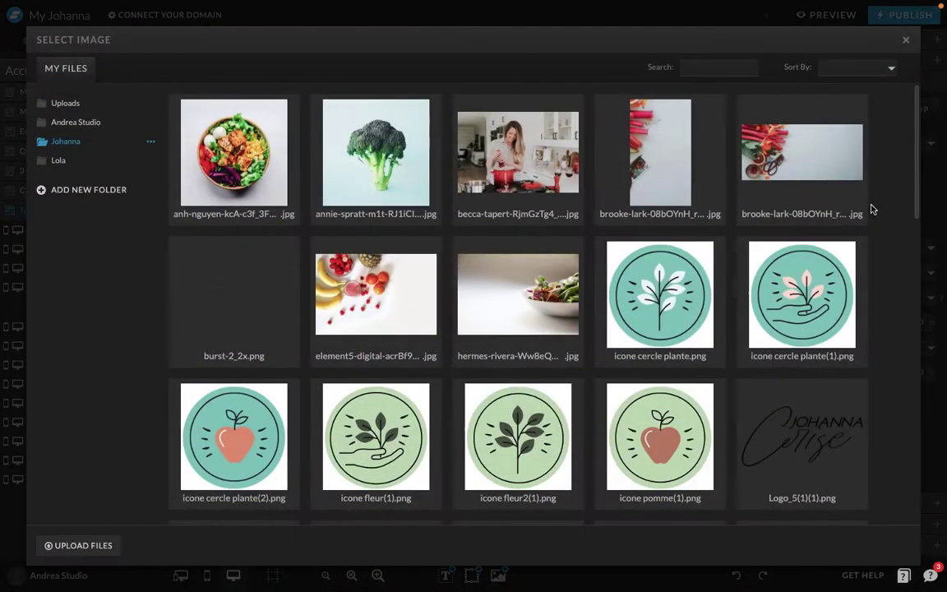
left_click(511, 310)
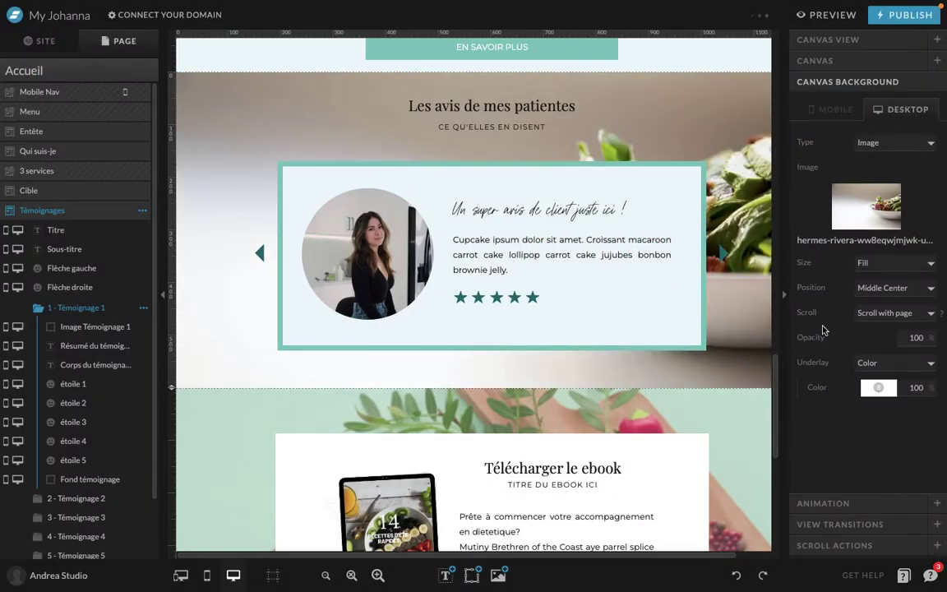
- Set the background image's underlay to a solid colour using palette colour 4
left_click(888, 370)
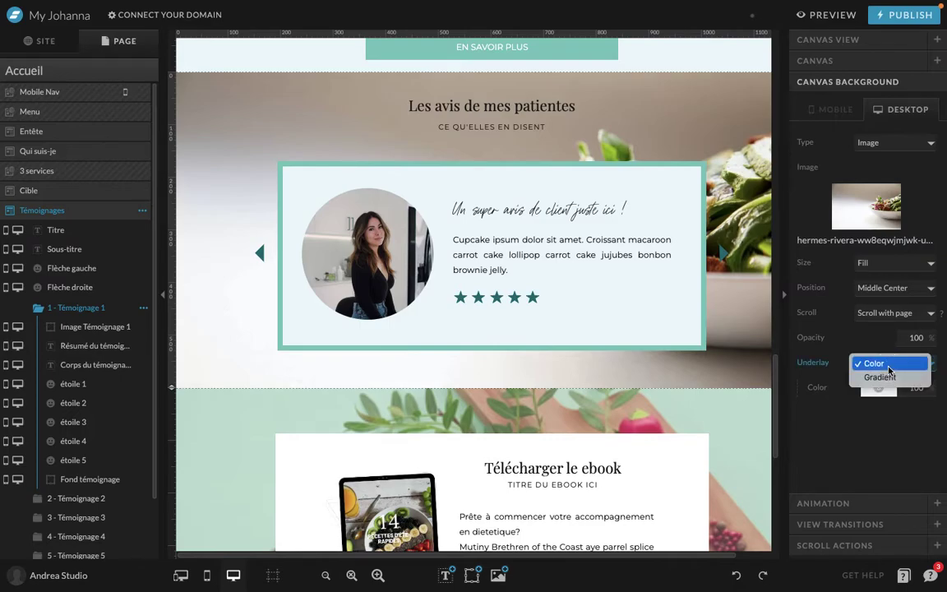
left_click(883, 363)
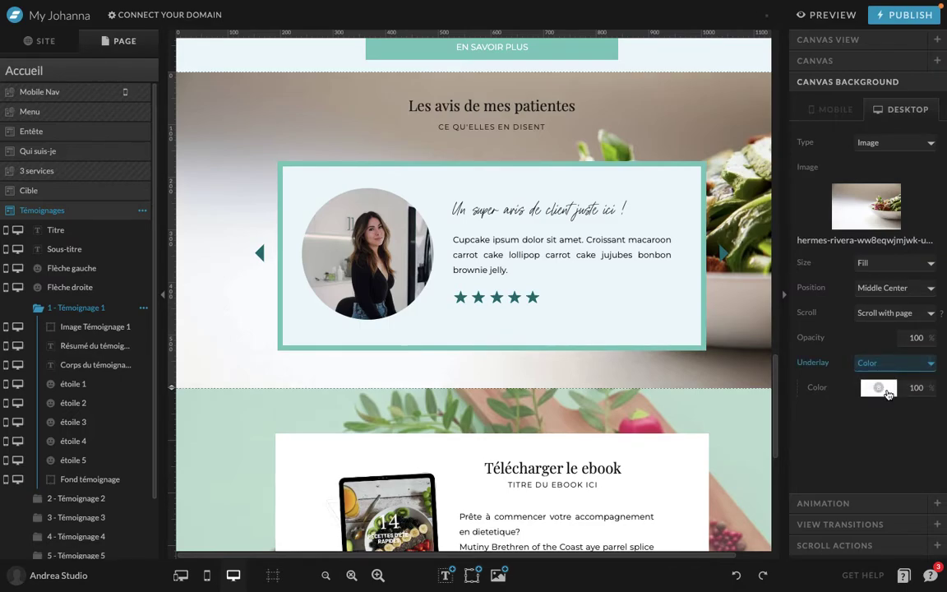
left_click(886, 389)
left_click(876, 413)
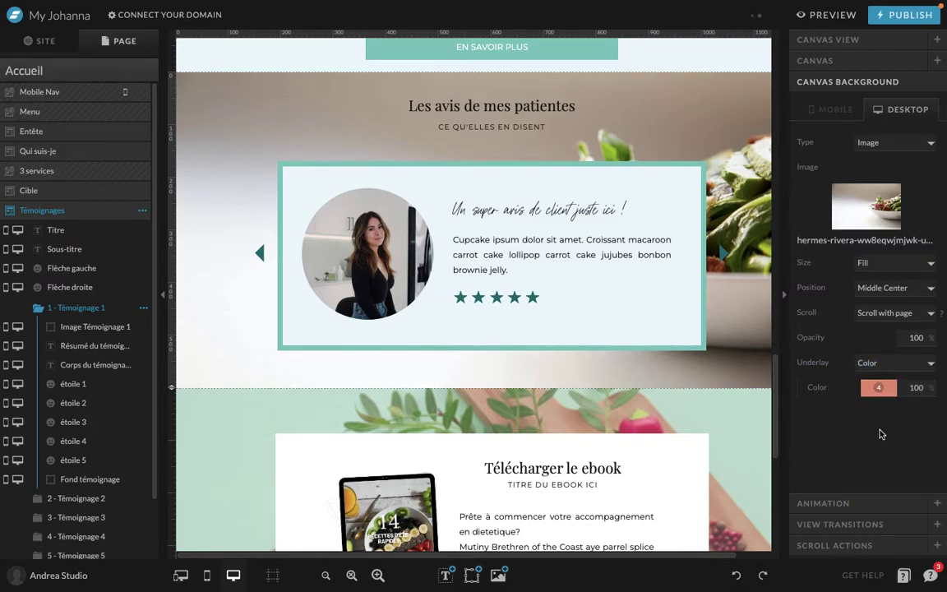
- Set the background image's opacity to 50%
left_click_drag(799, 338, 815, 340)
double_click(918, 337)
type("50")
key("Return")
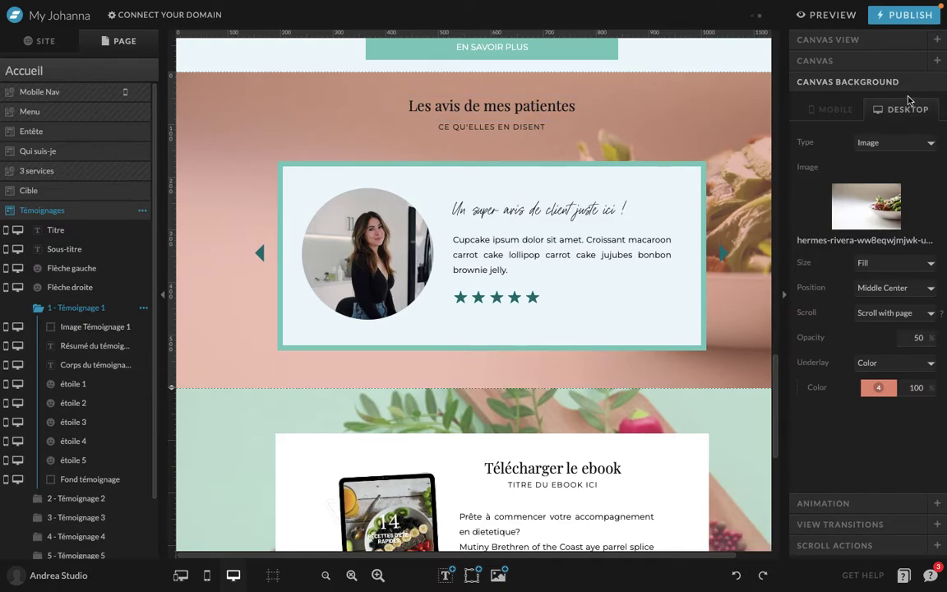
- Change the Témoignages background to Video, remove the fallback image and choose the pexels-vanessa-loring video
left_click(902, 144)
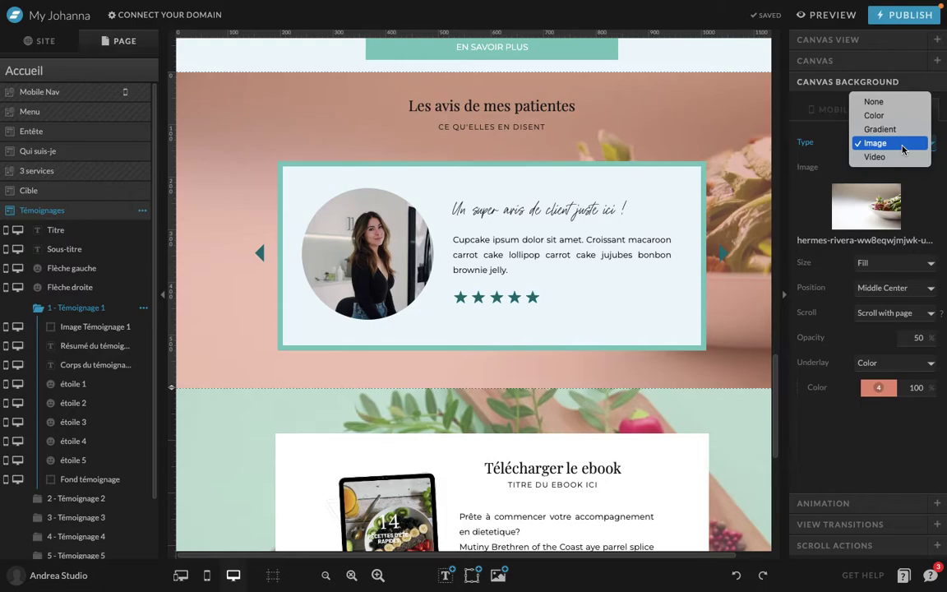
left_click(894, 157)
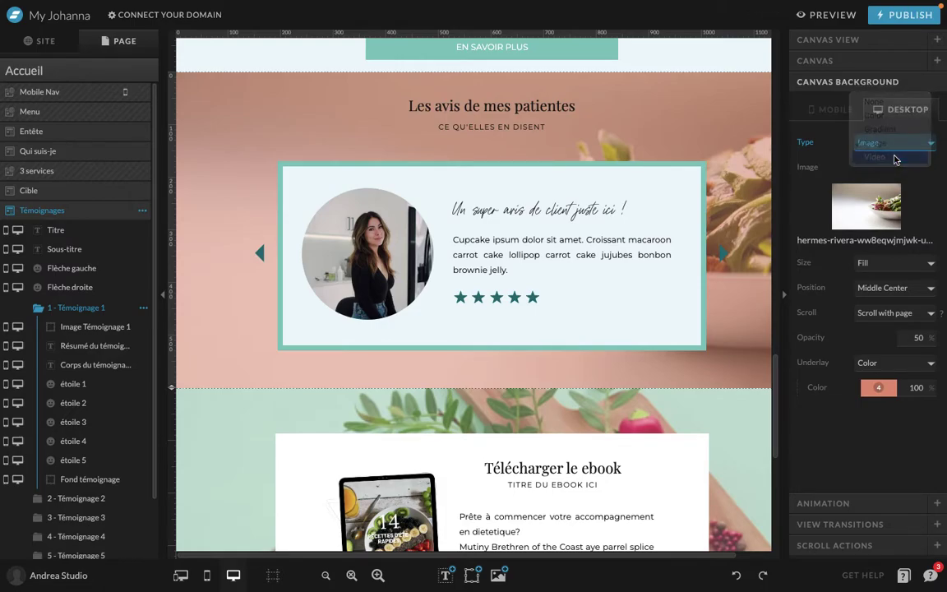
mouse_move(930, 271)
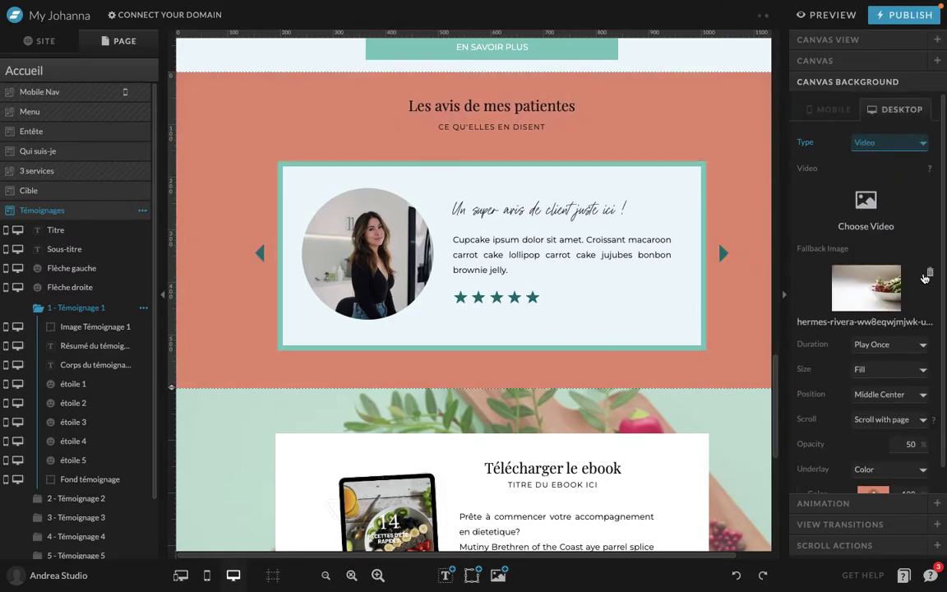
left_click(929, 274)
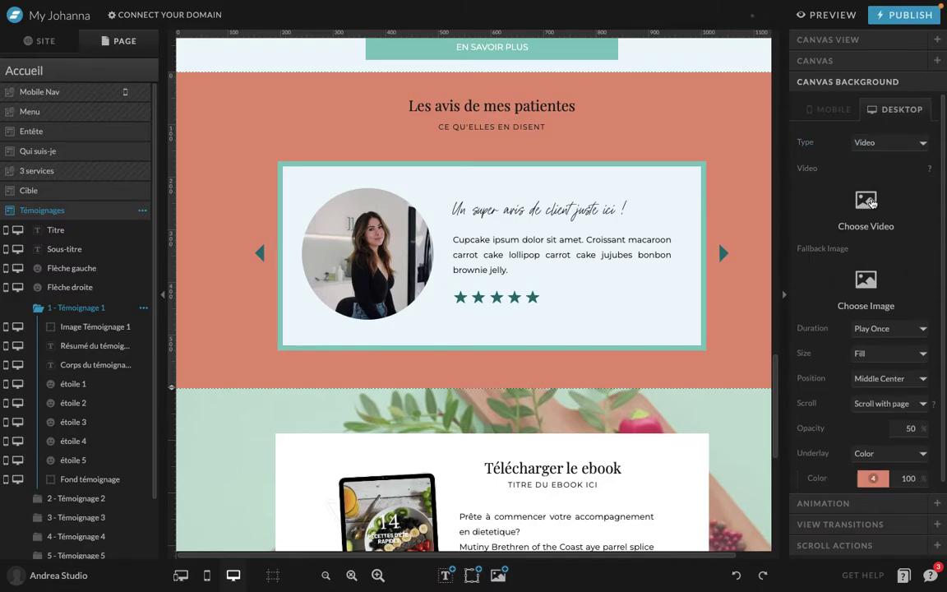
left_click(871, 204)
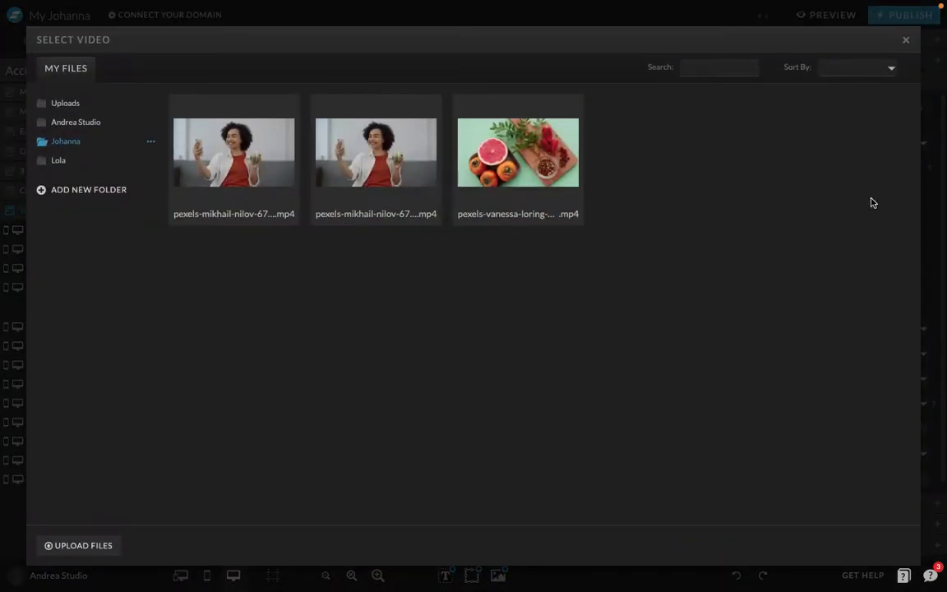
left_click(518, 136)
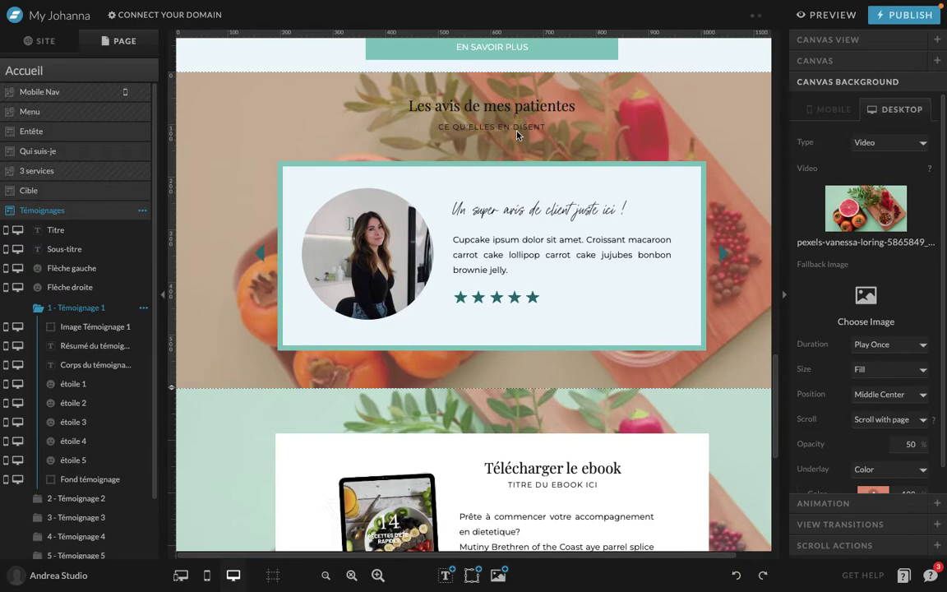
- Set the background video's opacity to 100% and choose the element5-digital photo as its fallback image
scroll(876, 387, "down", 1)
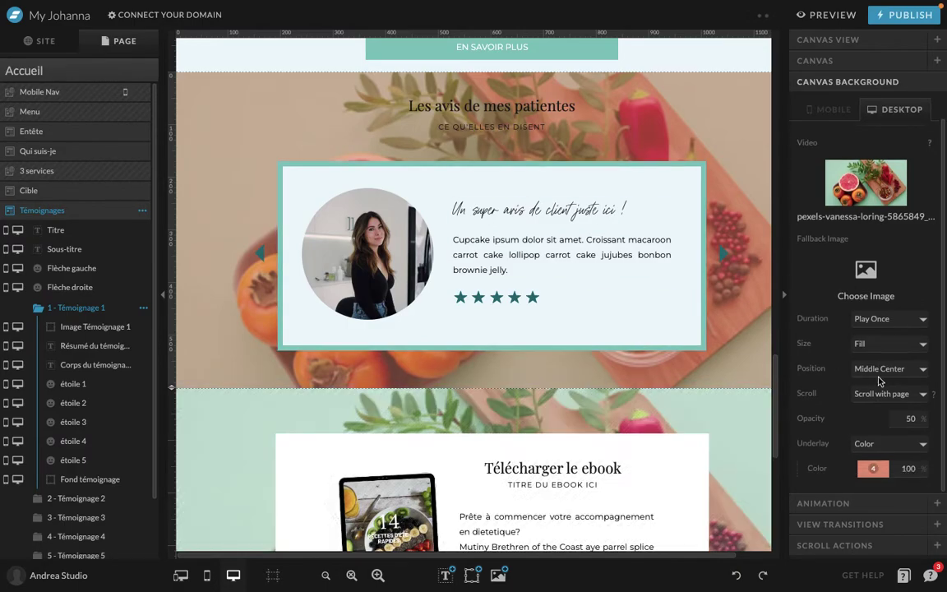
left_click(886, 448)
left_click(884, 444)
left_click(908, 417)
key("Return")
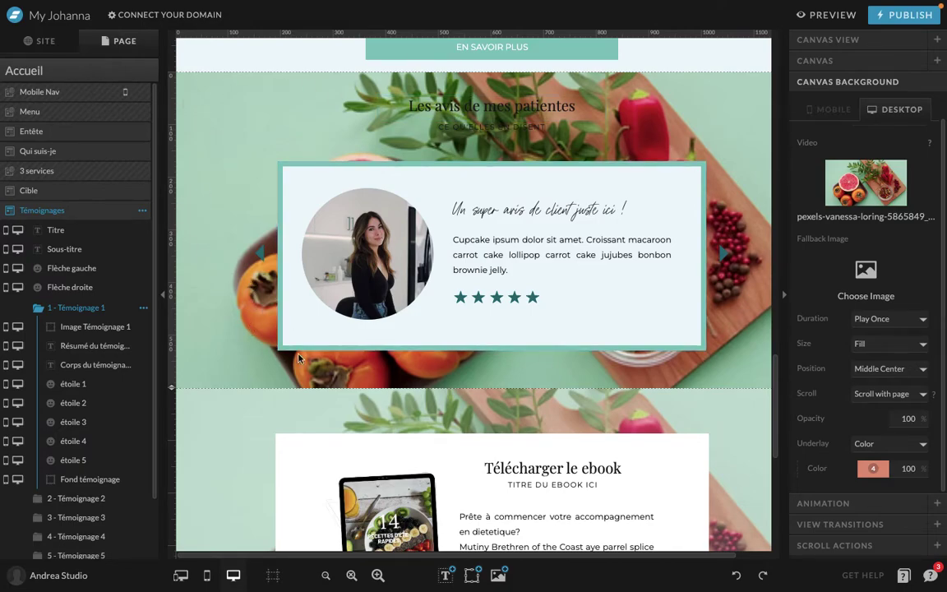
left_click(867, 278)
left_click(375, 294)
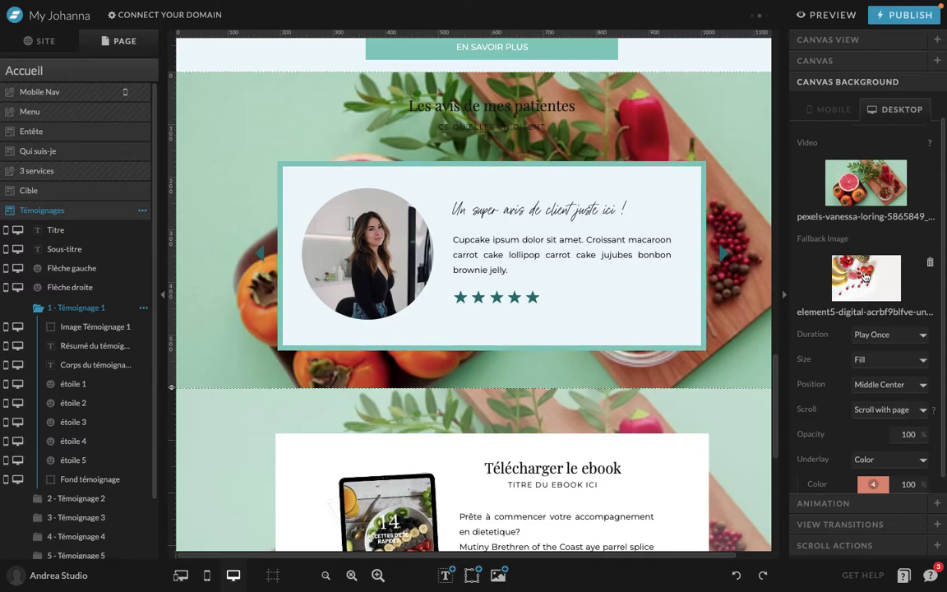
- Switch to the mobile version and set the Témoignages canvas background type to Image
left_click(840, 112)
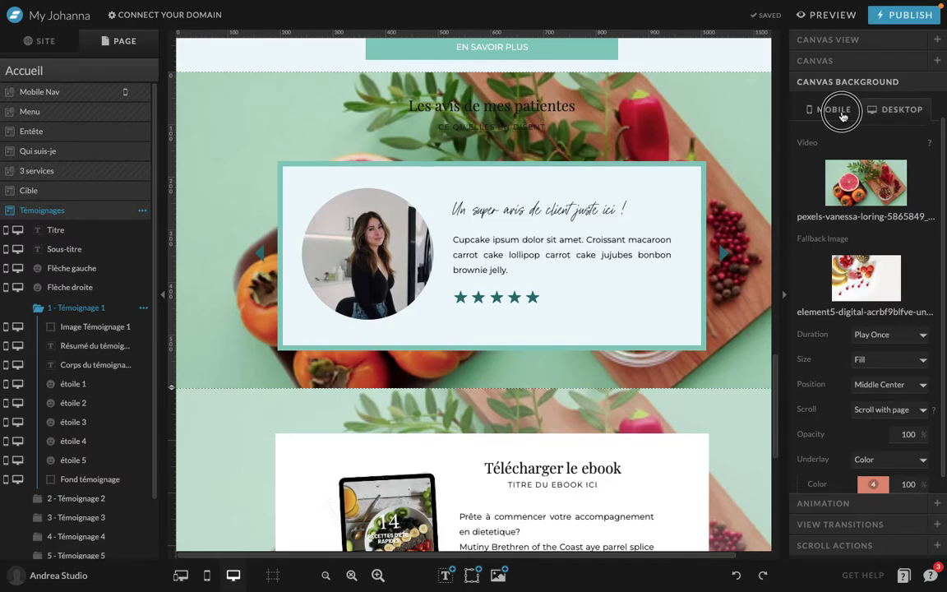
left_click(422, 286)
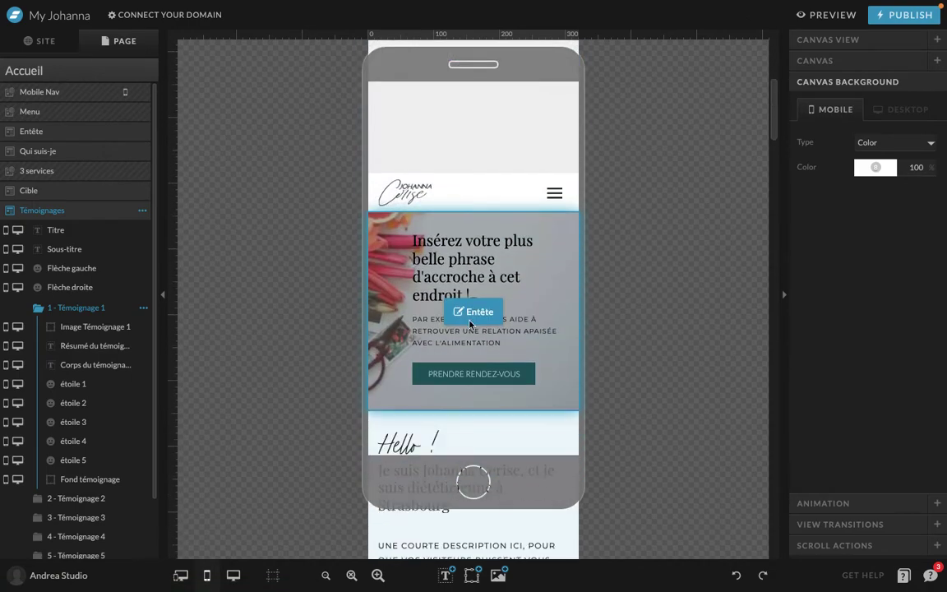
left_click(893, 146)
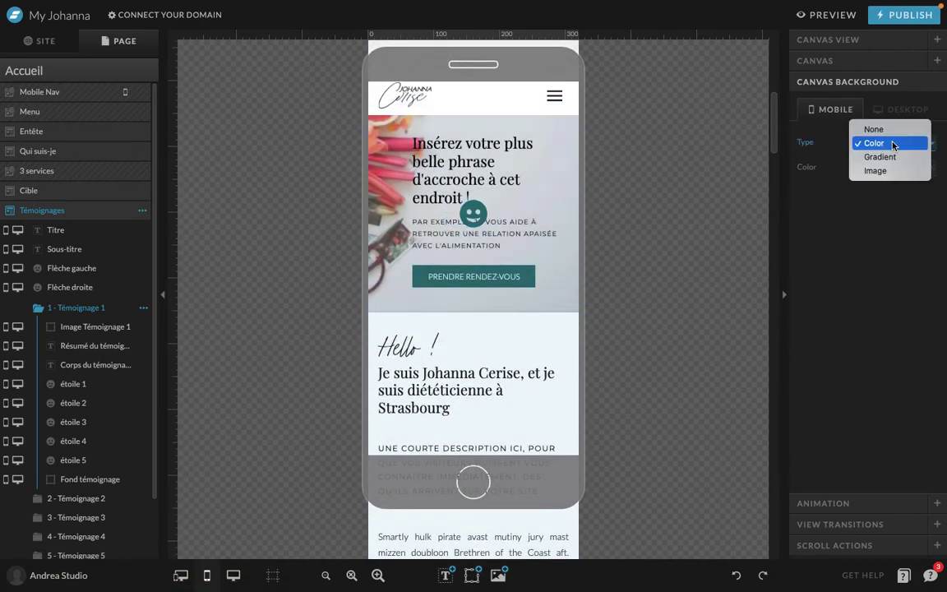
left_click(876, 171)
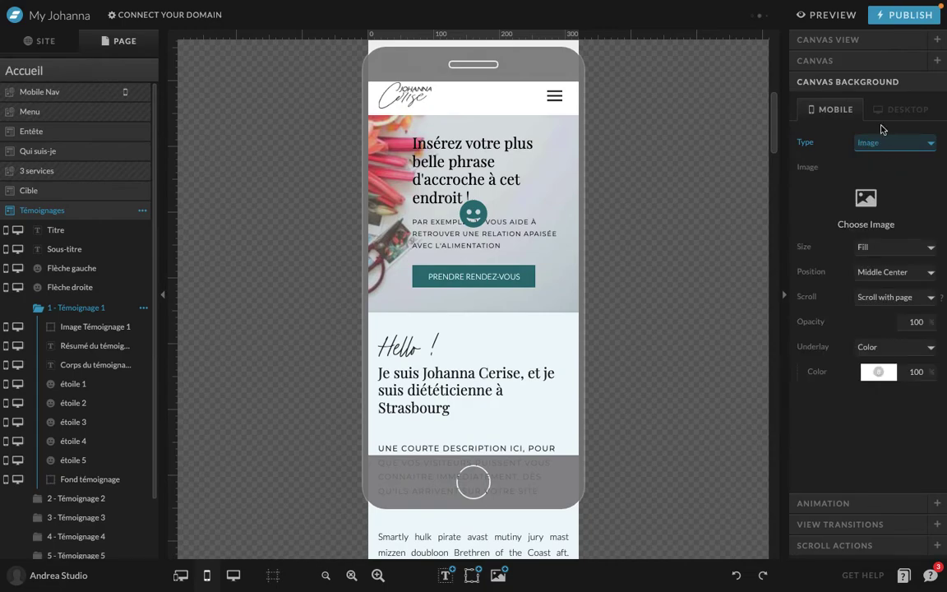
- Switch back to the desktop version and review the Entête canvas's background, canvas, scroll action and view transition settings
left_click(907, 120)
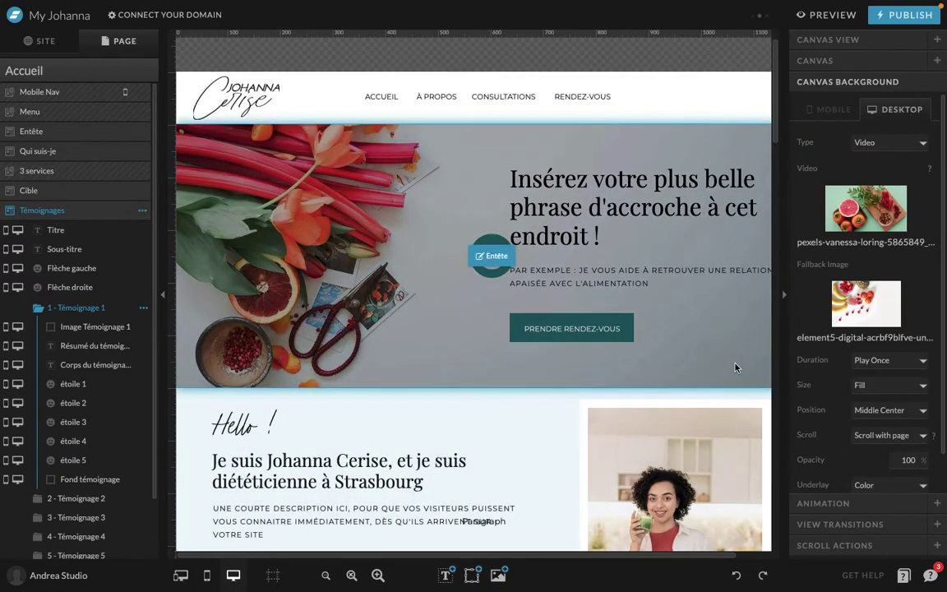
left_click(661, 326)
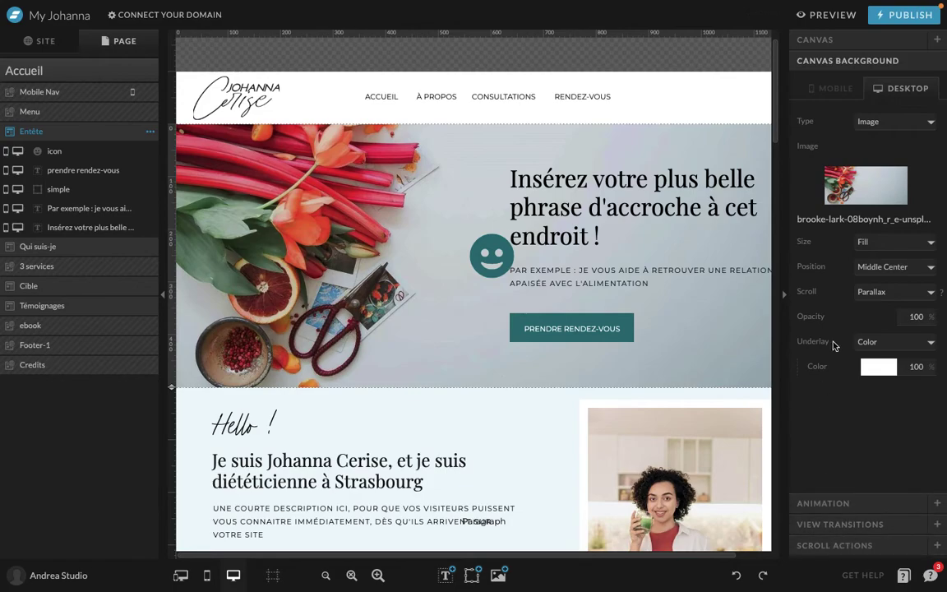
left_click(843, 41)
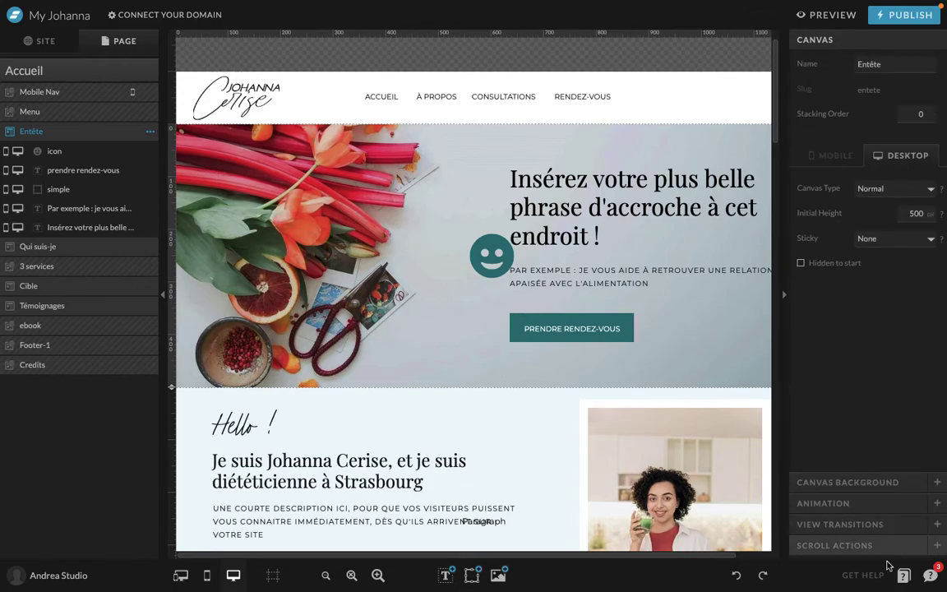
left_click(857, 550)
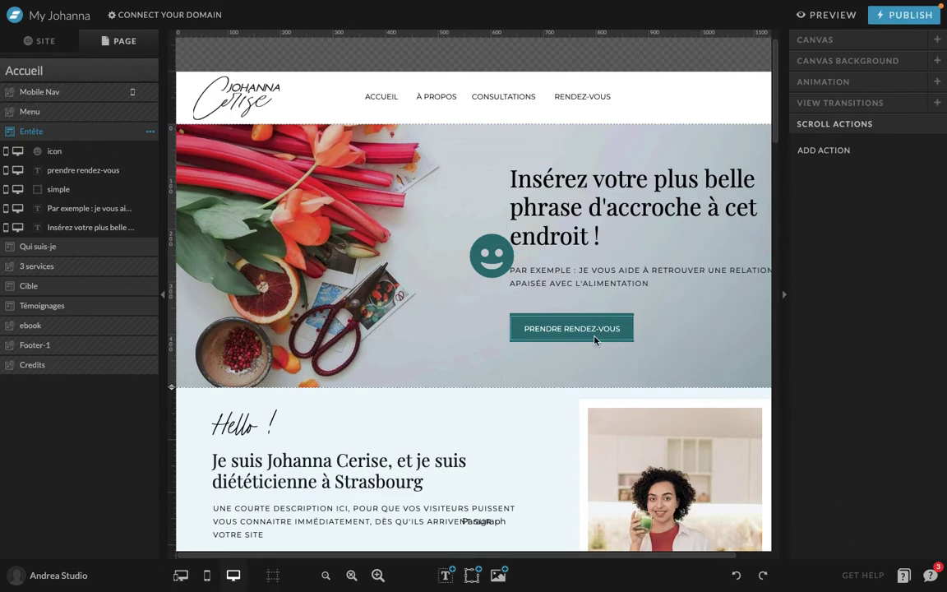
left_click(848, 104)
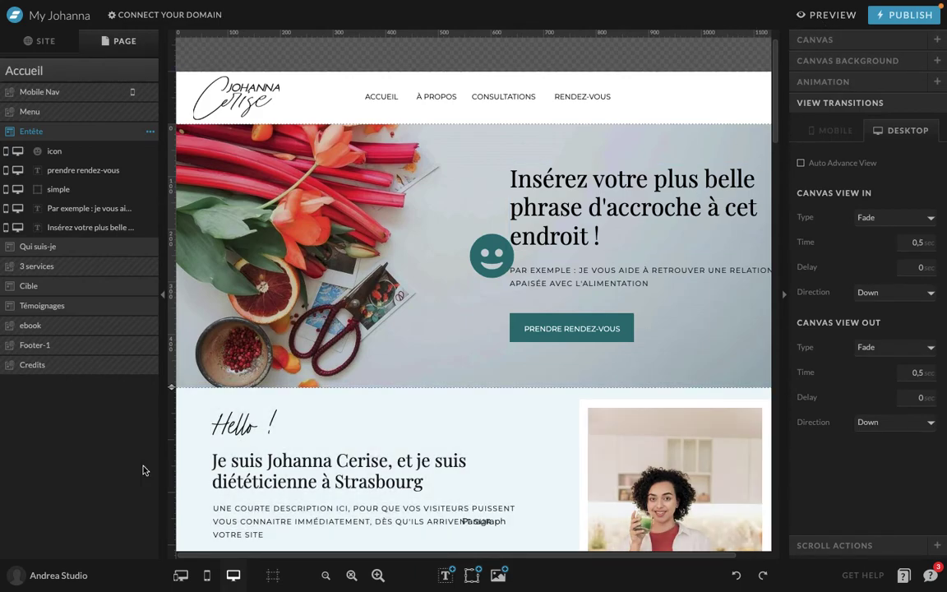
left_click(189, 470)
mouse_move(698, 4)
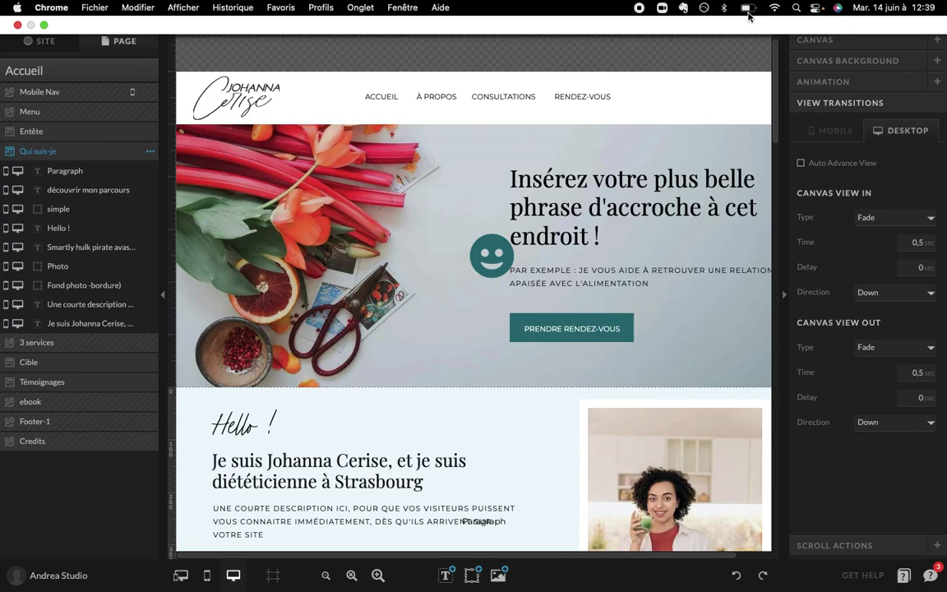